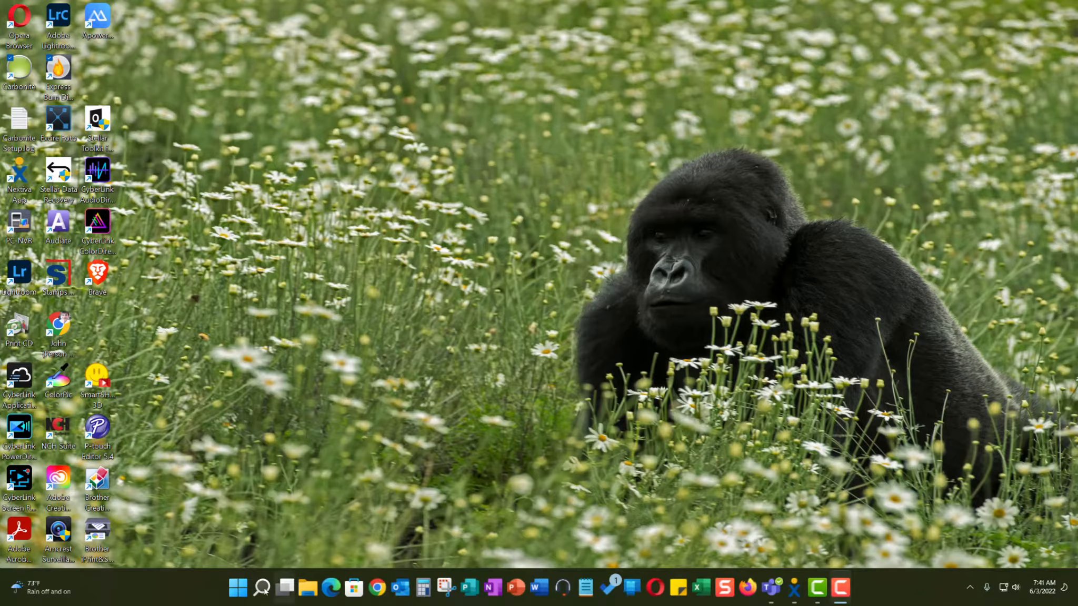
Search Windows for "create a restore point" and open the matching Control Panel result
mouse_move(264, 592)
click(263, 592)
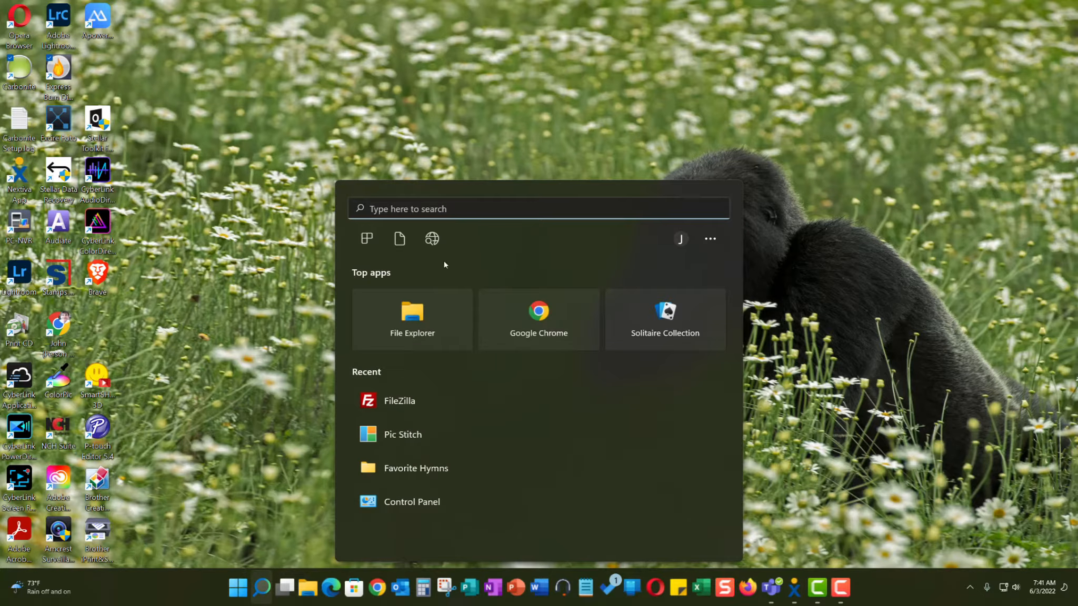
text(c)
text(reate)
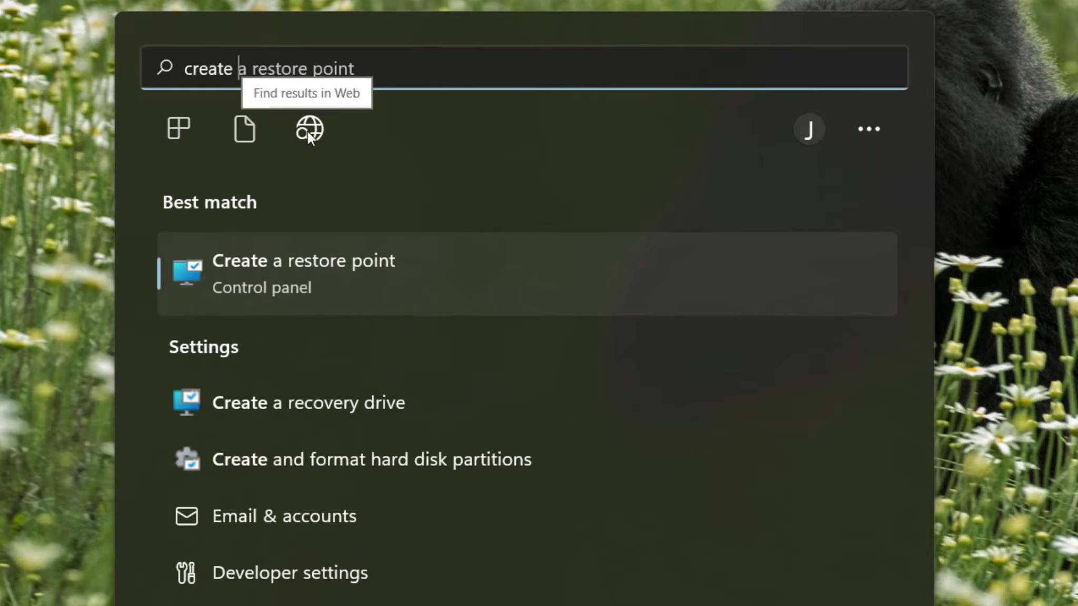
text( a)
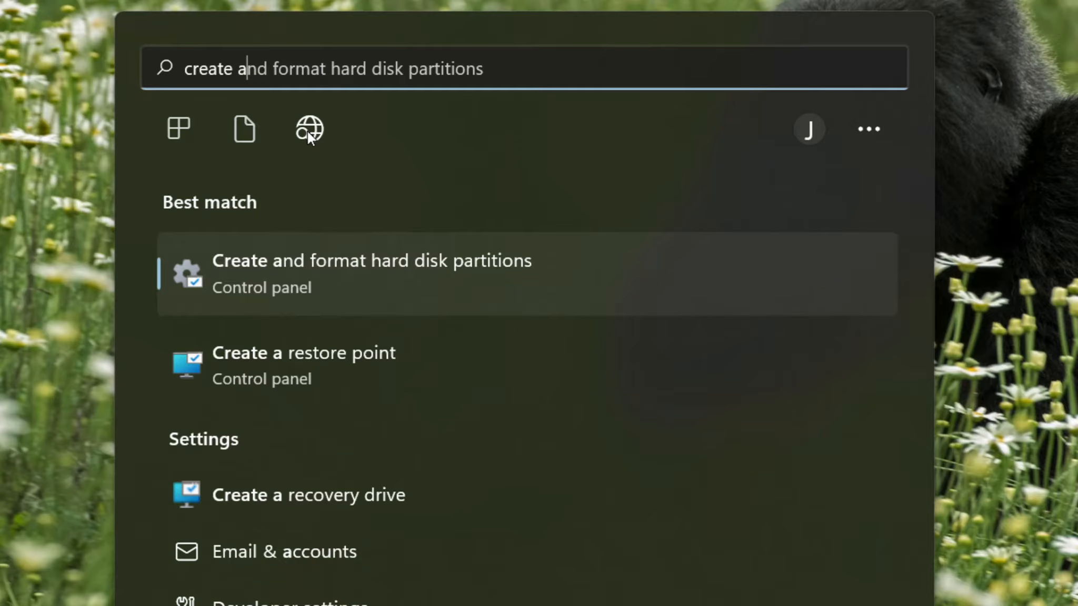
text( res)
key(BackSpace)
text(re)
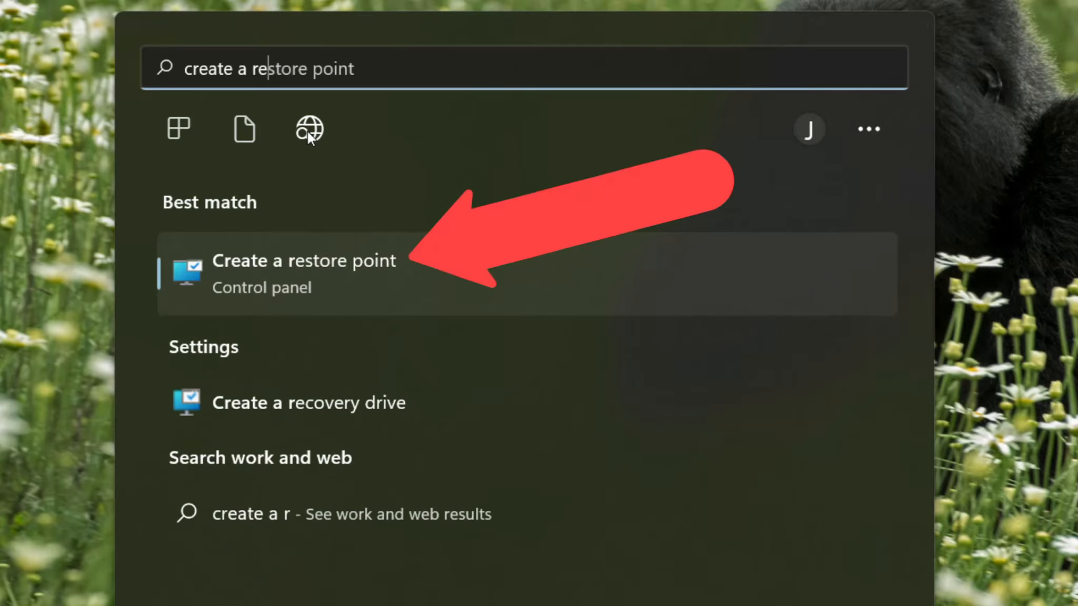
key(Return)
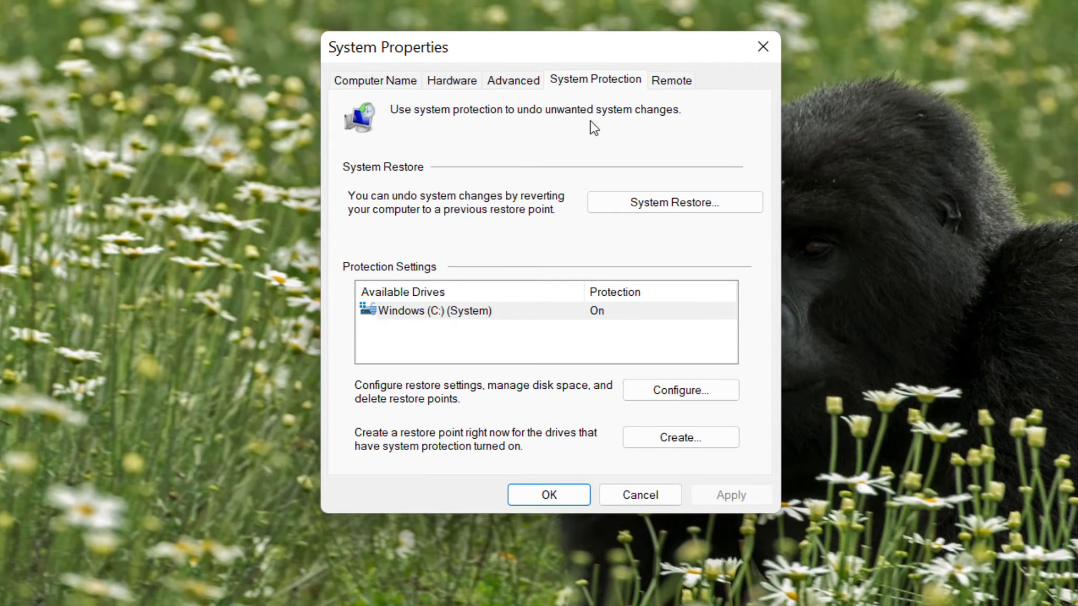
Create a restore point described as "Keystone" for the protected system drive and close System Properties
click(694, 451)
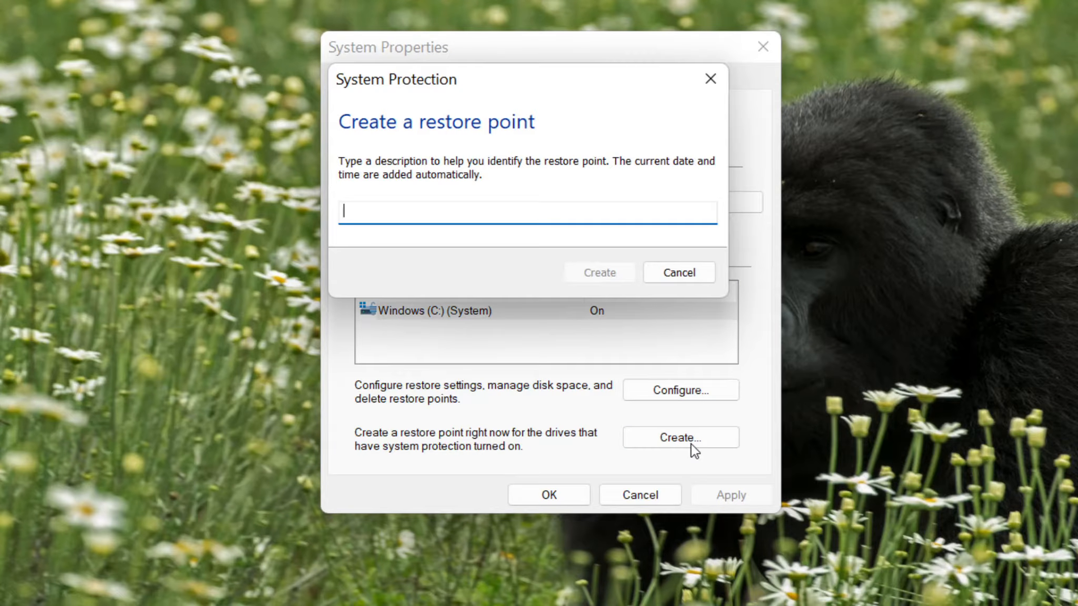
text(Keystone)
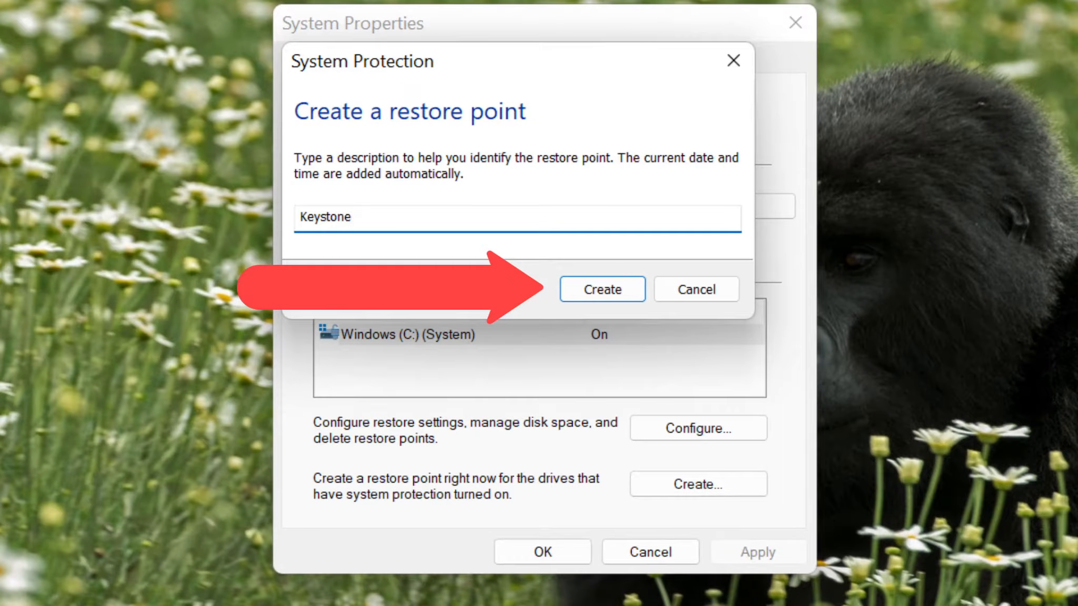
click(593, 294)
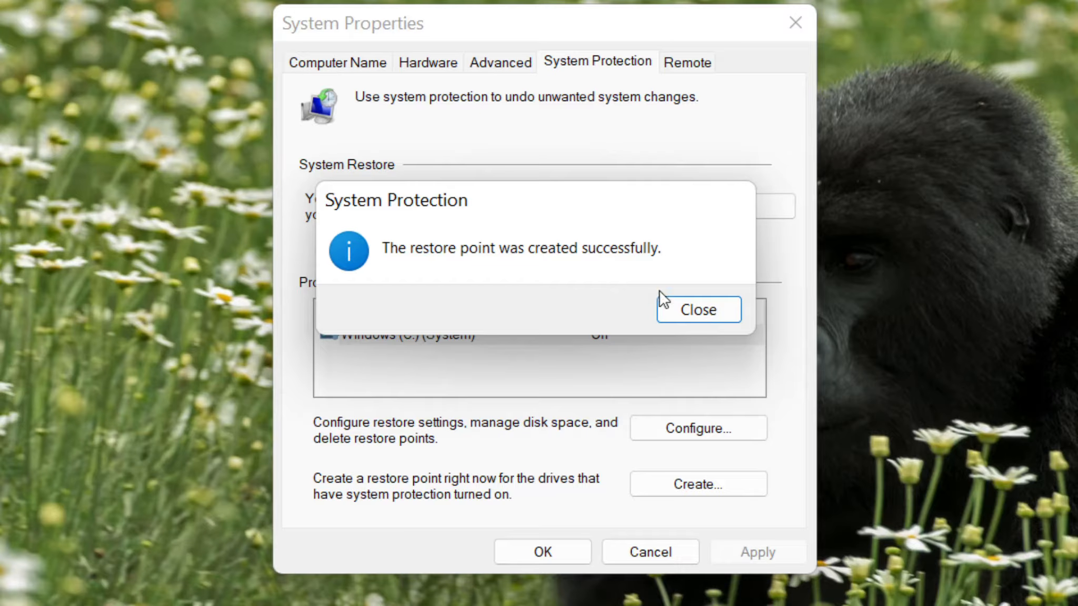
click(719, 321)
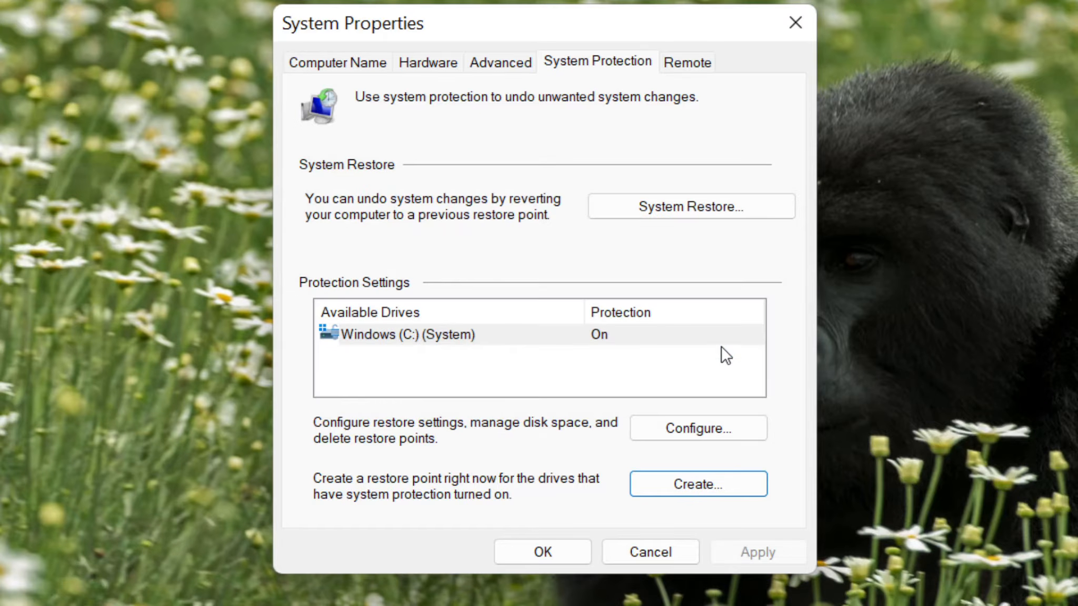
click(542, 552)
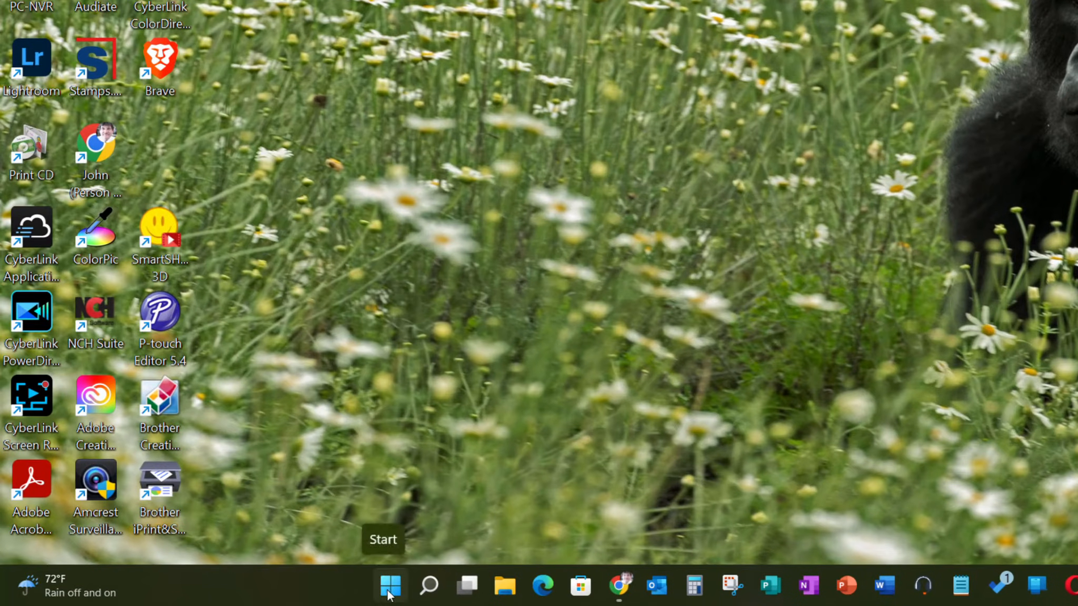
Open the Registry Editor by running the regedit command
right_click(389, 595)
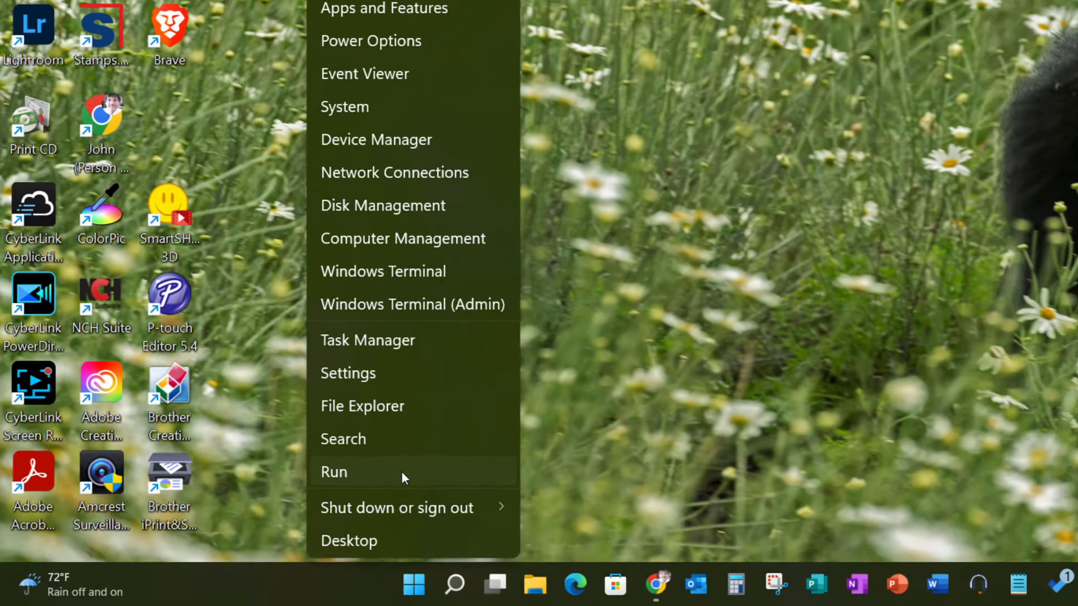
click(379, 479)
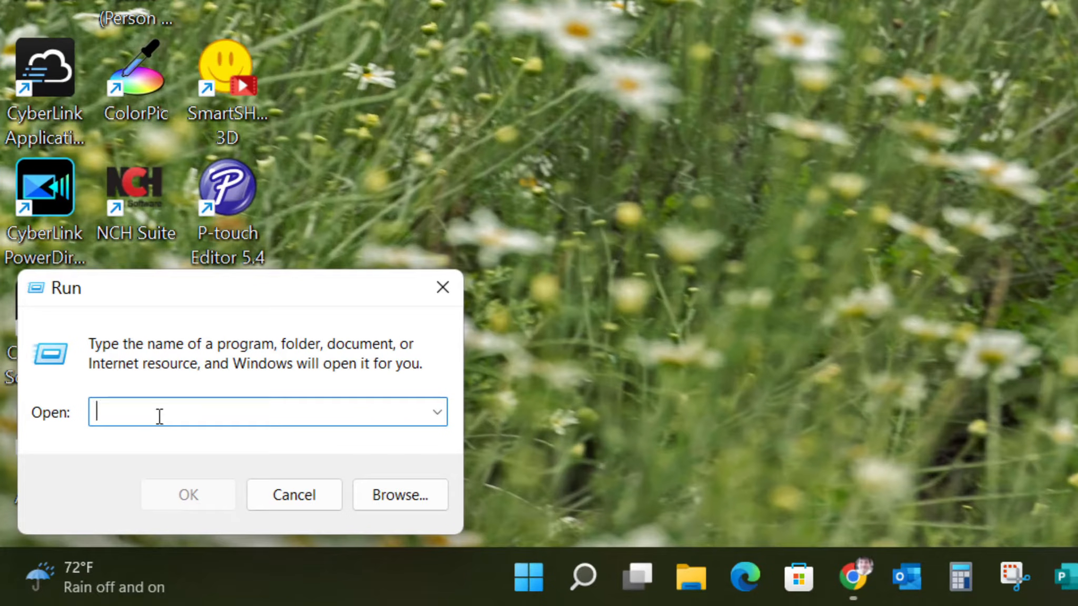
text(regedi)
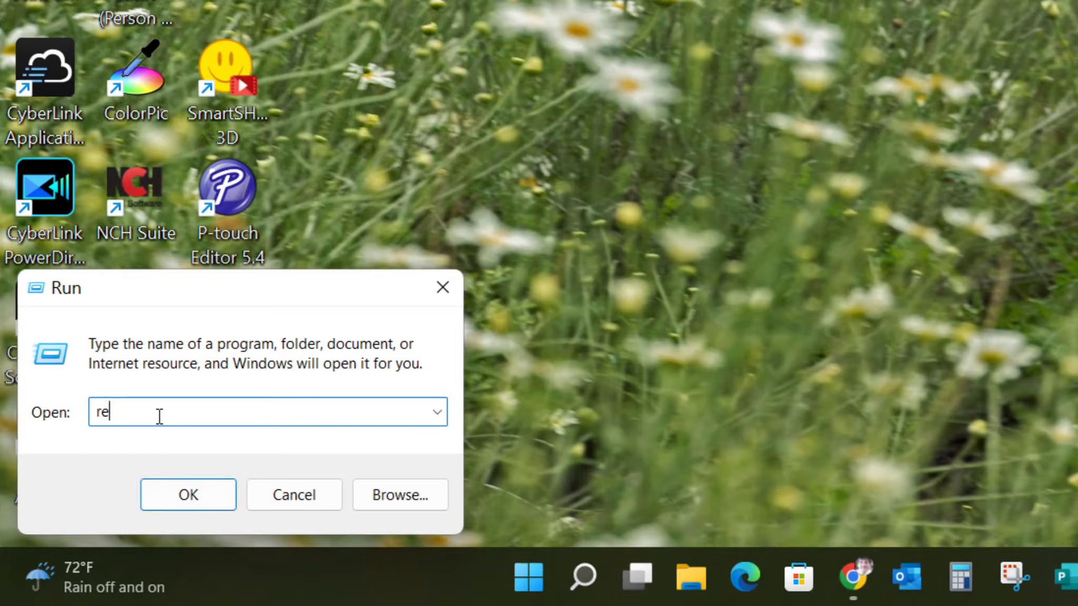
text(t)
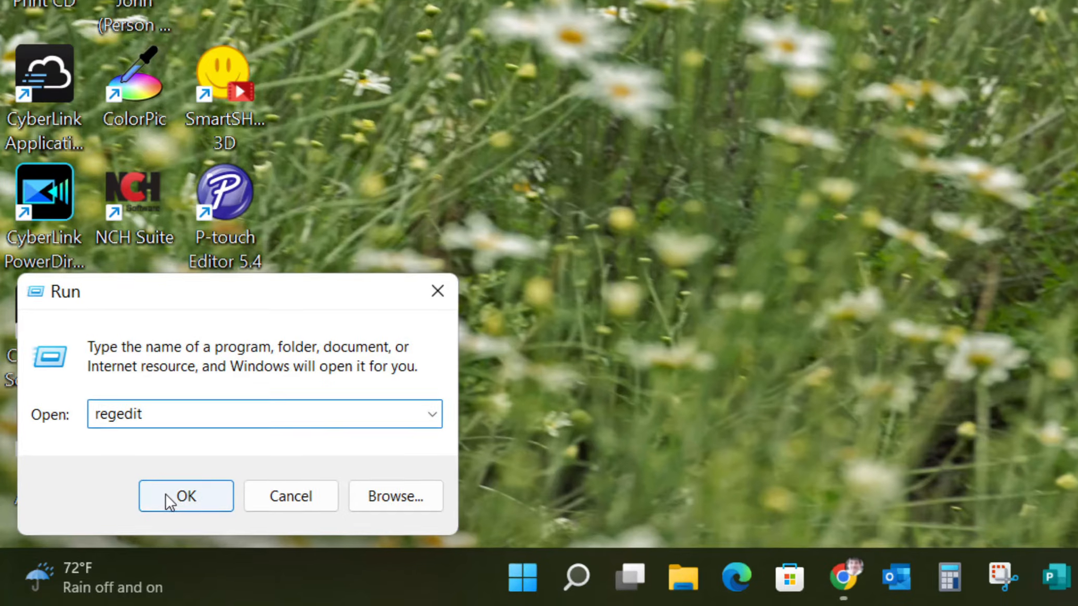
click(166, 495)
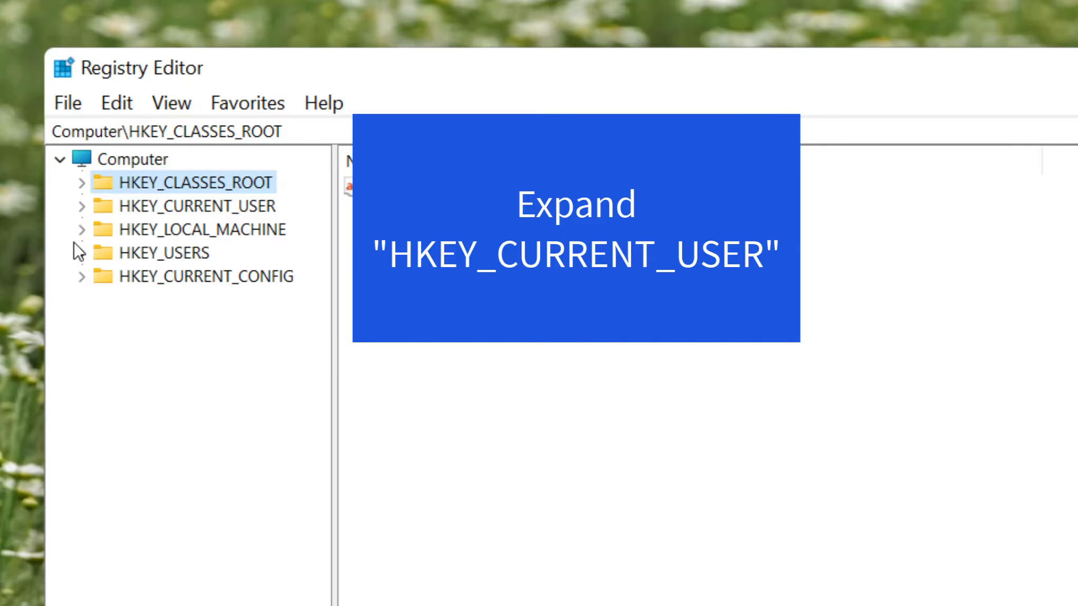
Expand the registry tree through HKEY_CURRENT_USER and Software to Microsoft
click(76, 209)
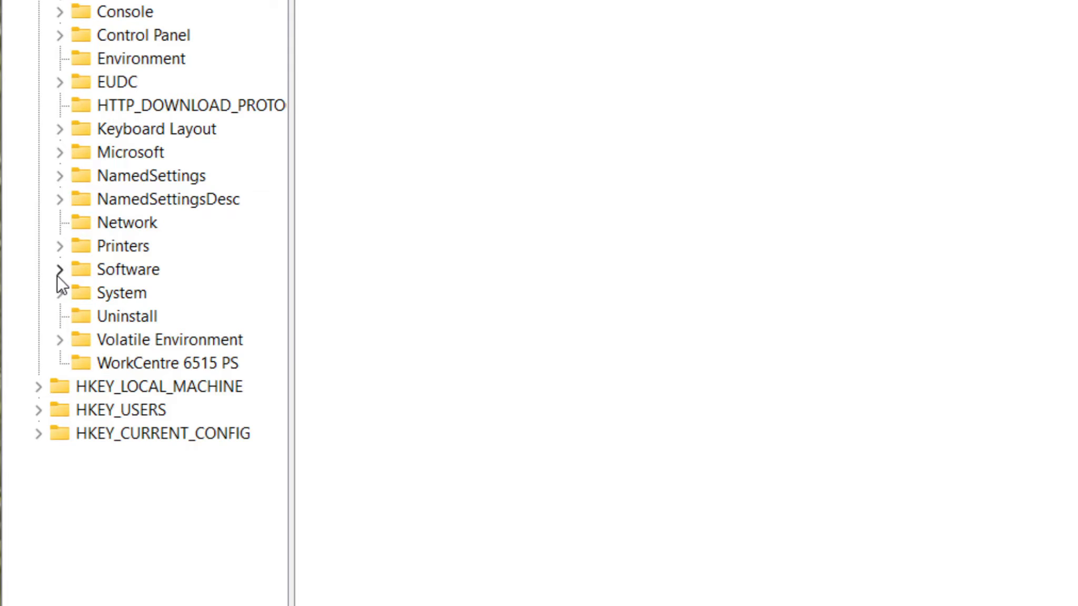
click(58, 275)
scroll(384, 364, down, 4)
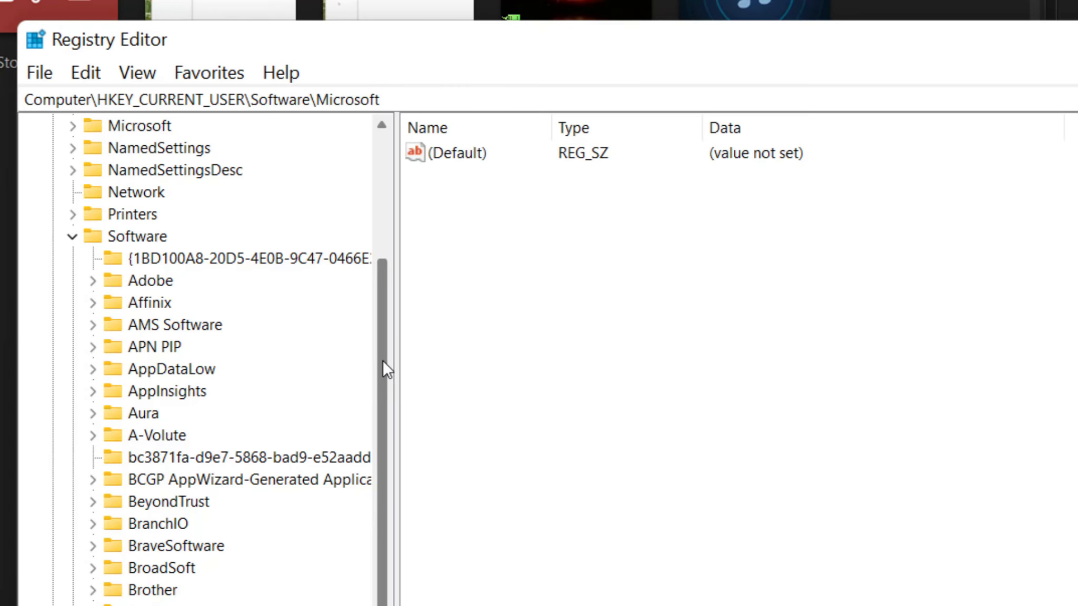
scroll(400, 476, down, 6)
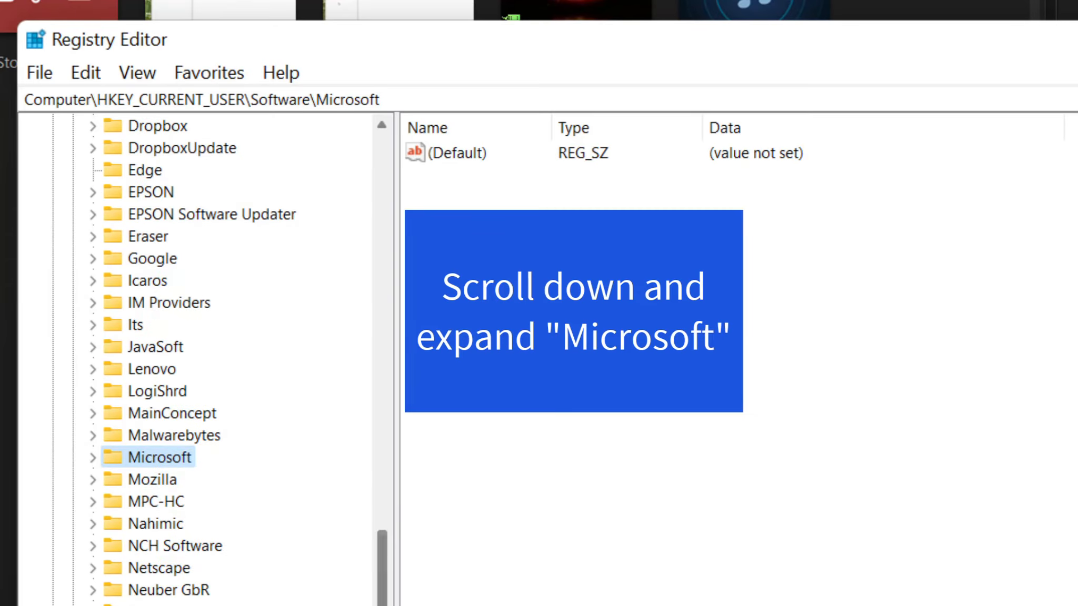
click(92, 457)
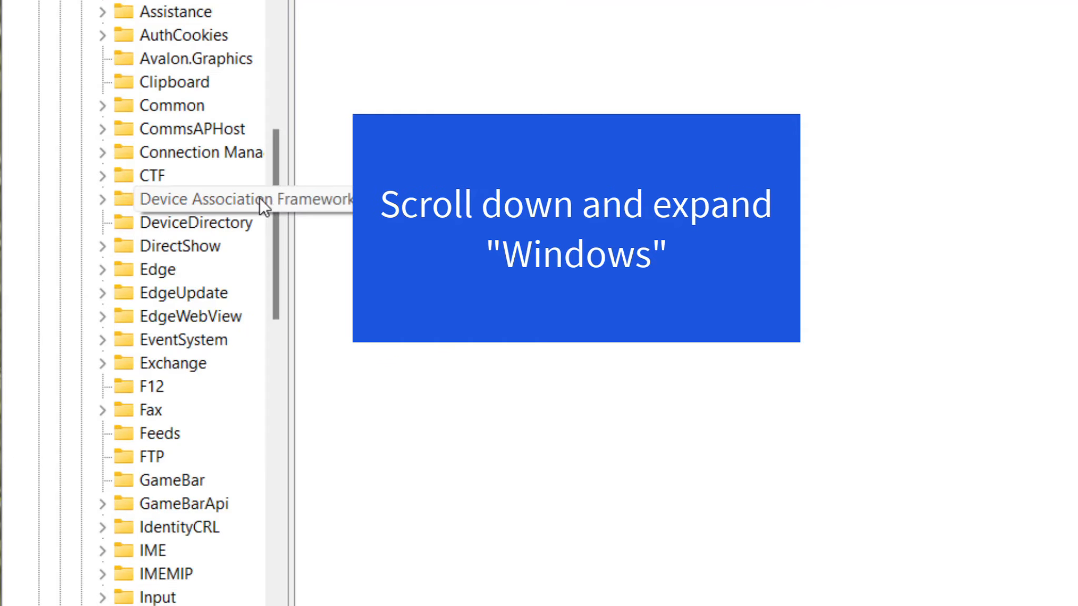
Expand Windows, CurrentVersion and Explorer under the Microsoft key, and select the Advanced key
scroll(275, 306, down, 1)
drag(276, 307, 295, 605)
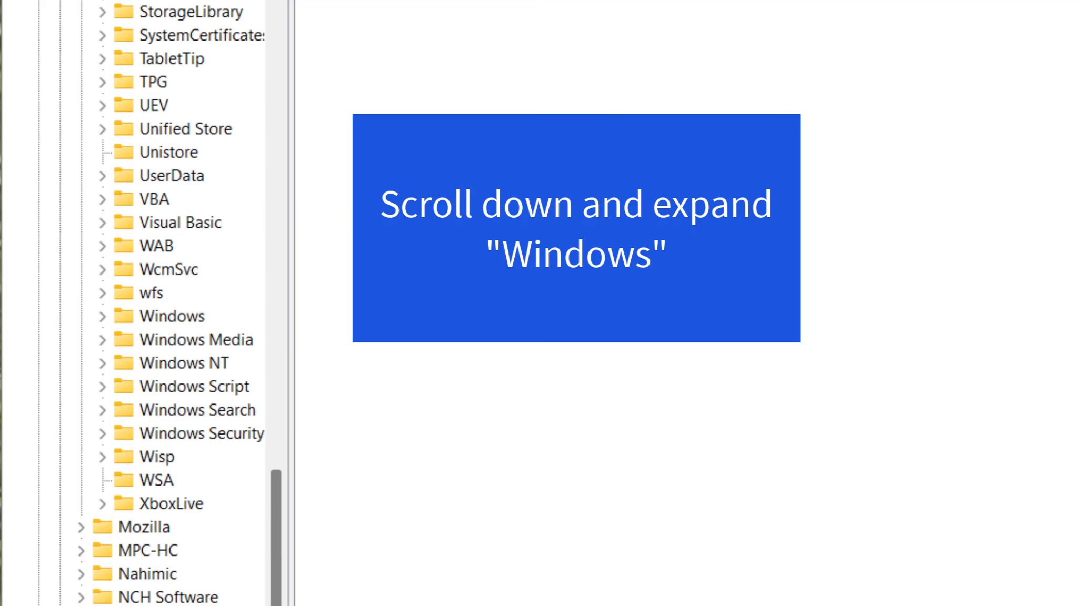
click(102, 316)
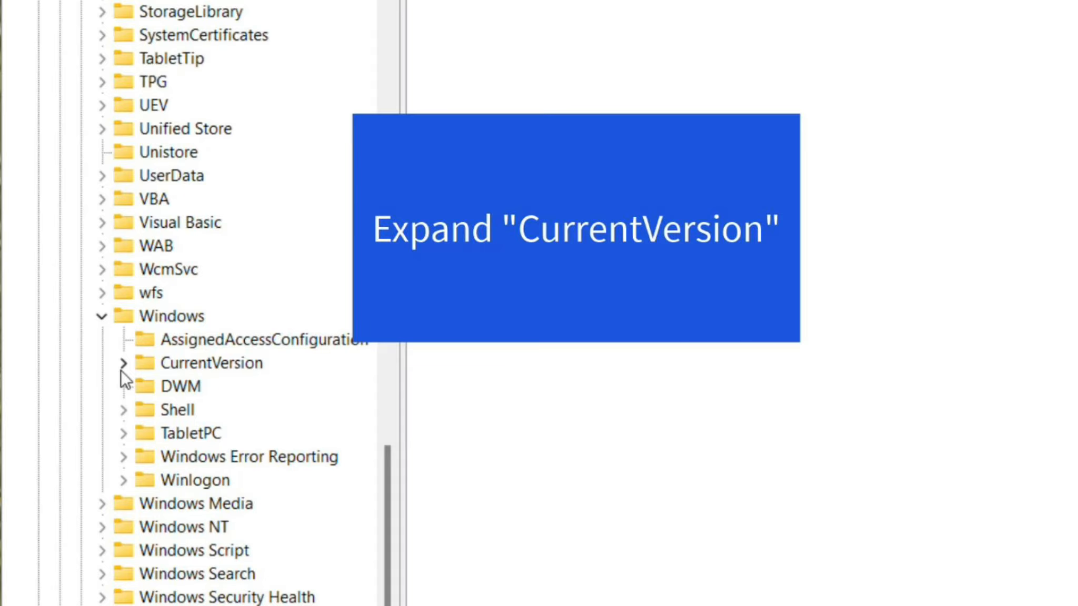
click(119, 365)
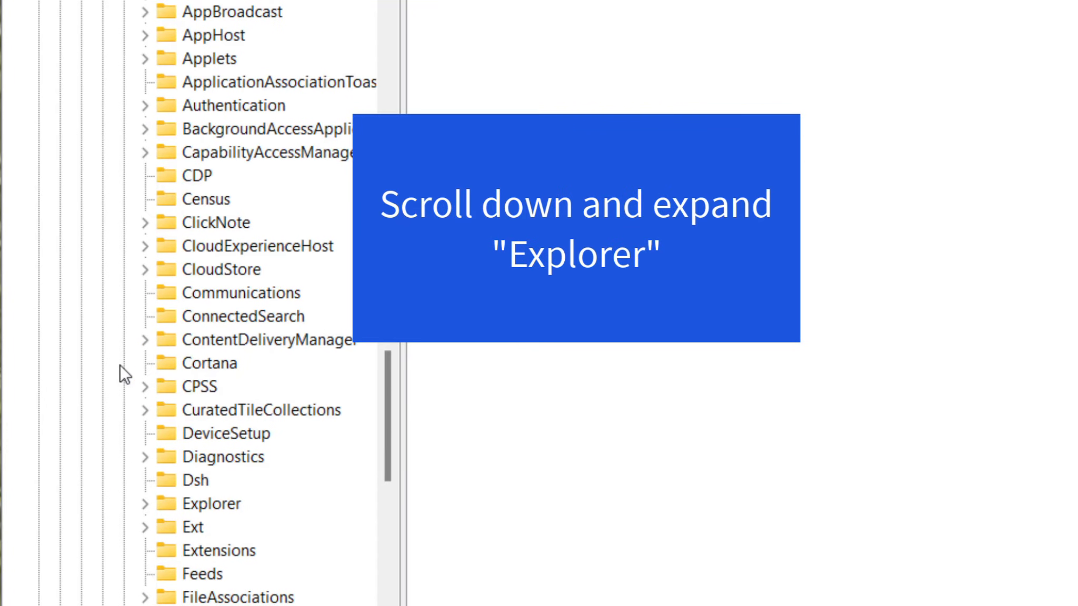
click(144, 504)
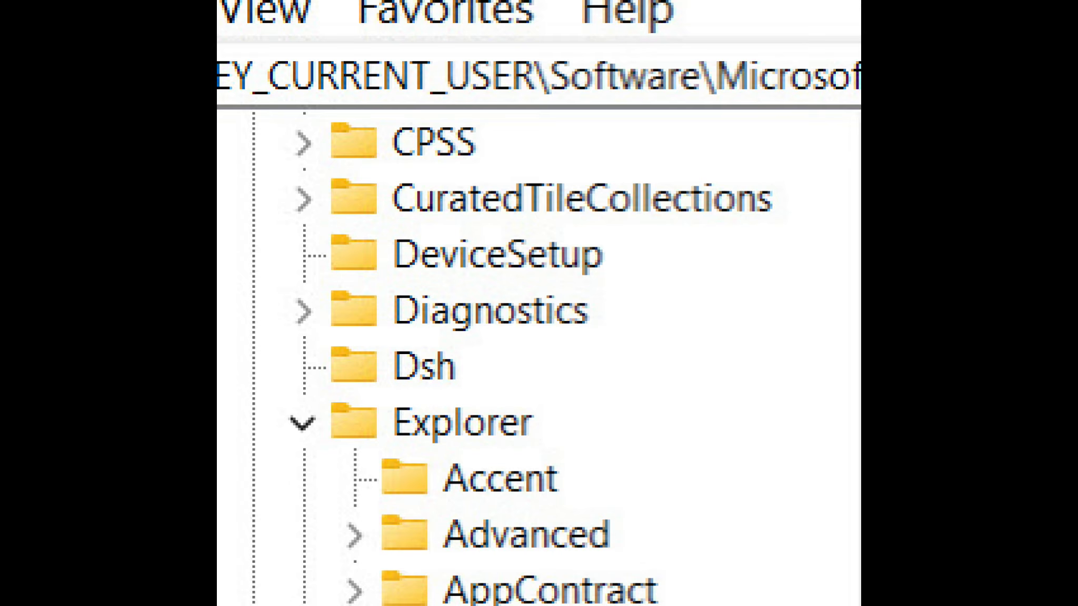
click(541, 538)
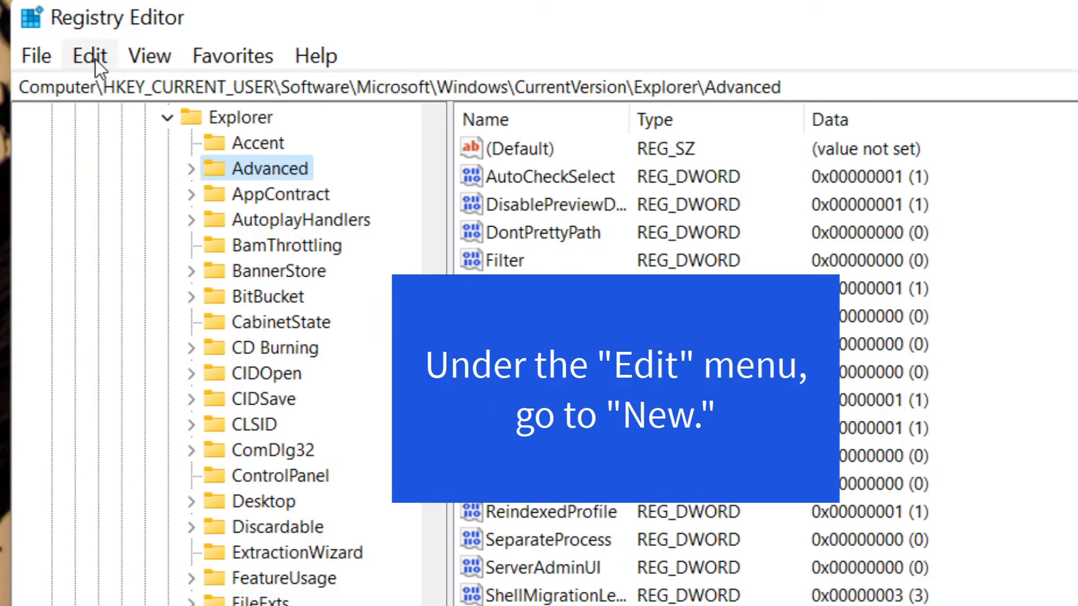
Add a new DWORD (32-bit) value named TaskbarSI to the Advanced key
click(95, 59)
mouse_move(356, 93)
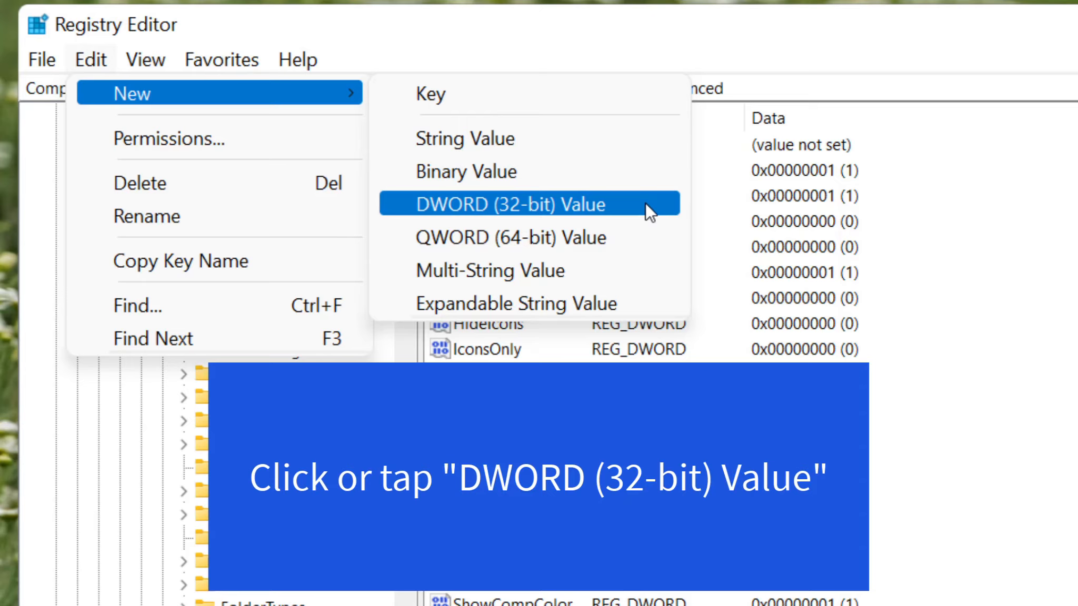
click(645, 203)
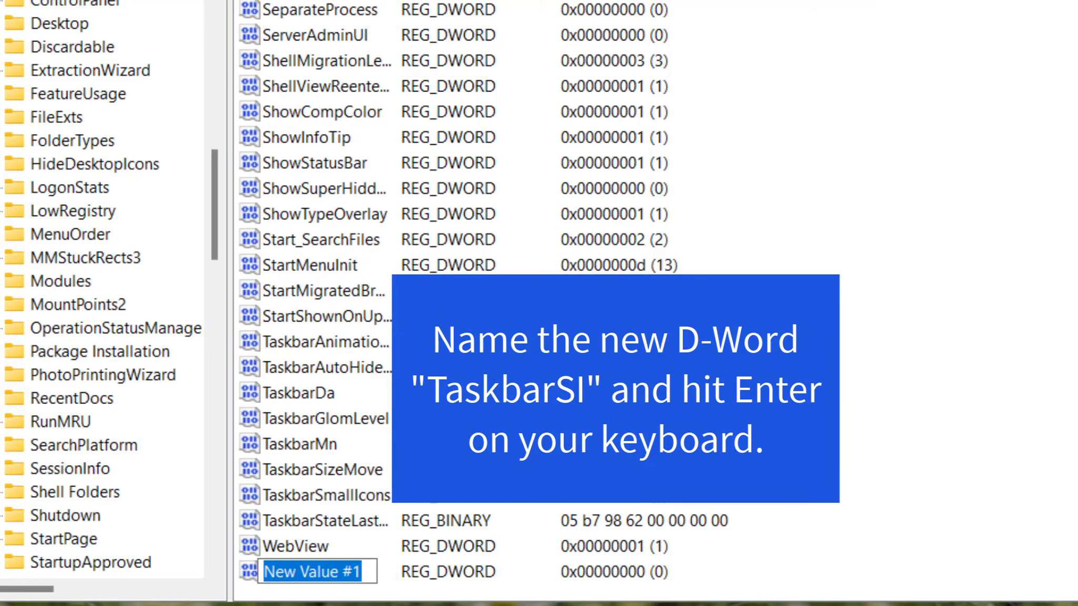
text(T)
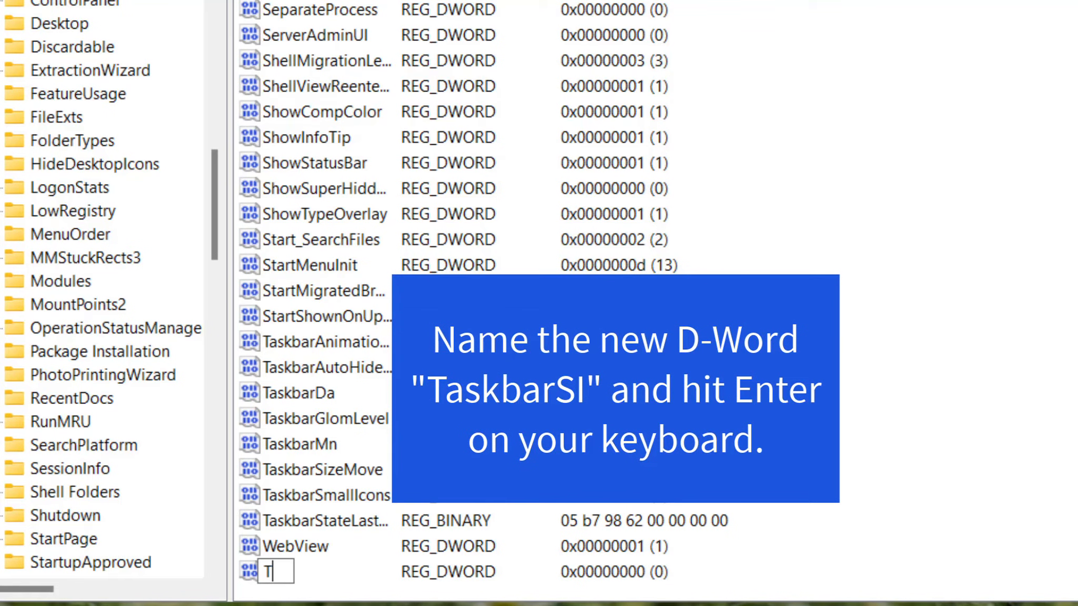
text(askbar)
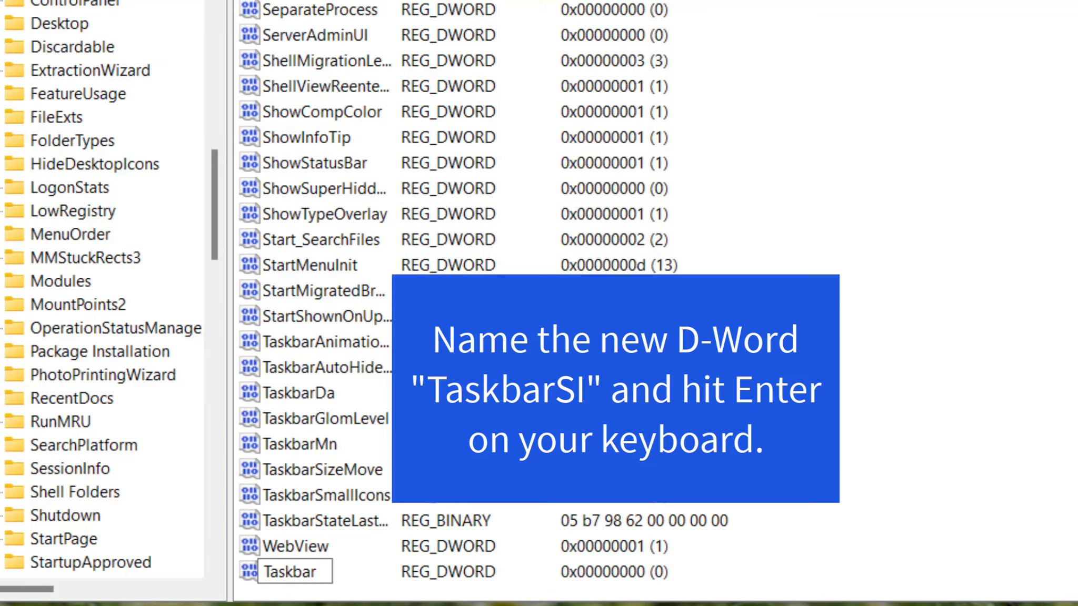
text(SI)
key(Return)
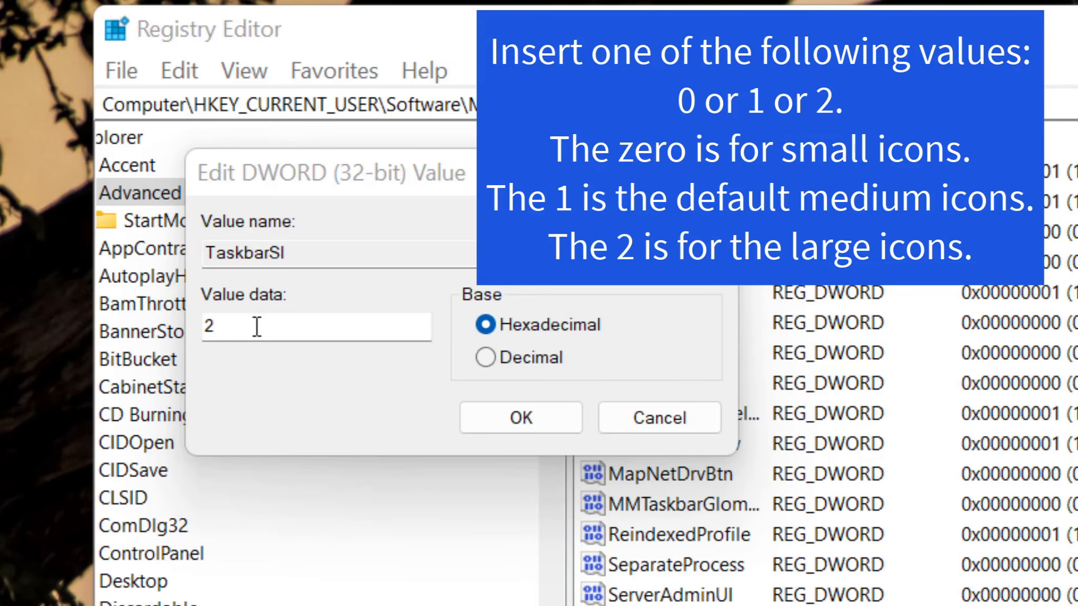
Try 0 and 1 as the TaskbarSI value data, settle on 2 for large icons, and apply it
click(256, 325)
key(BackSpace)
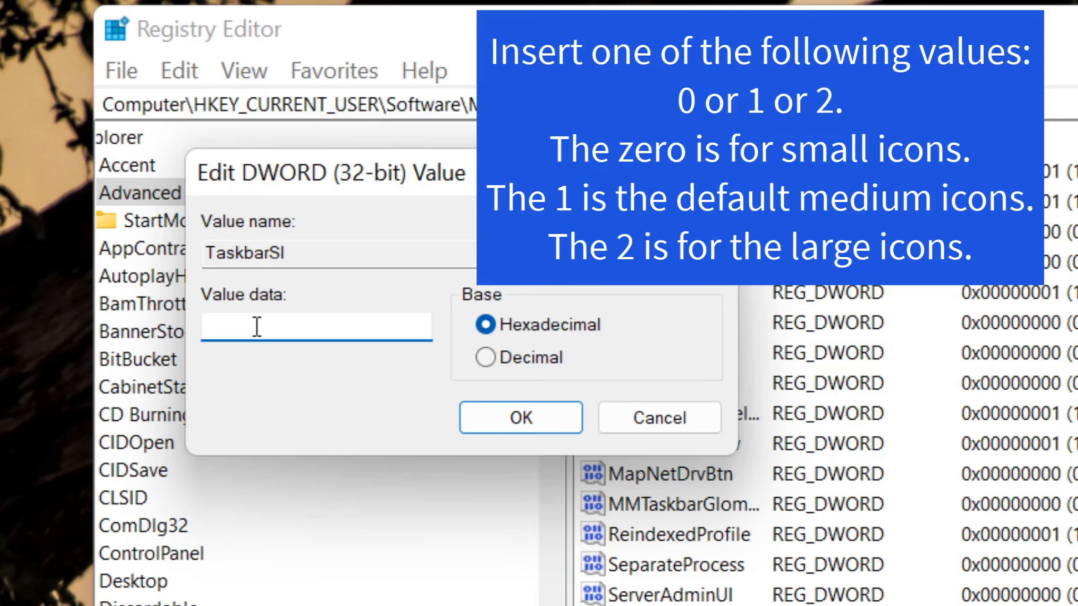
text(0)
key(BackSpace)
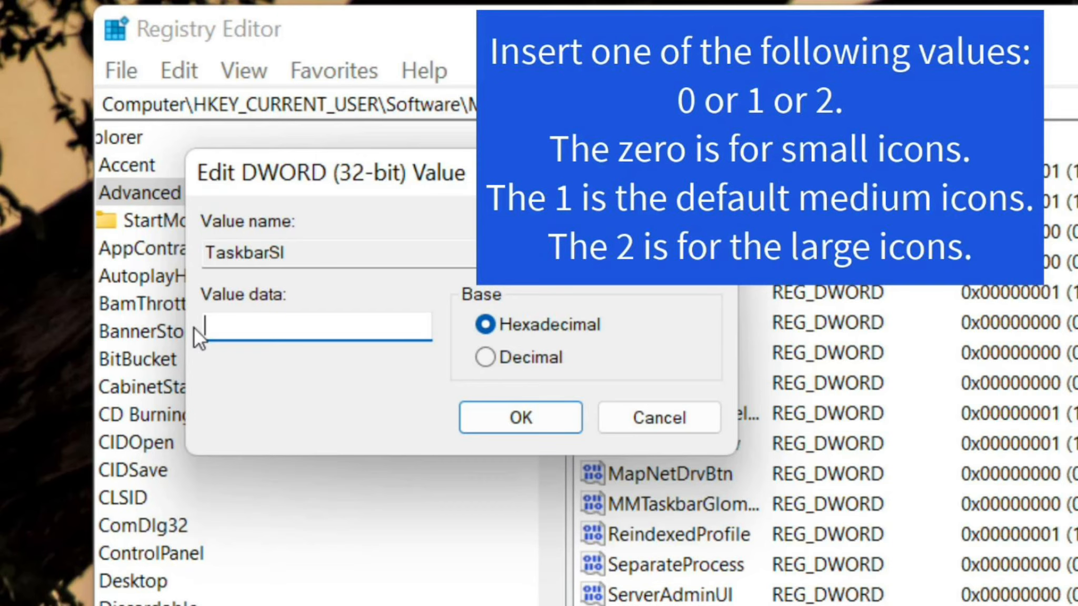
text(1)
key(BackSpace)
text(2)
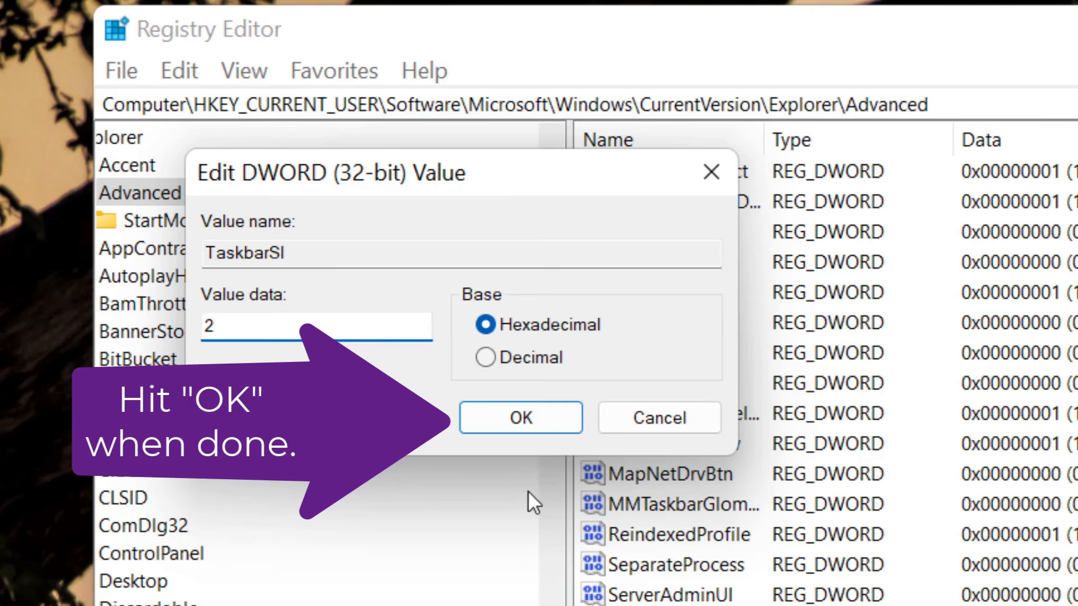
click(503, 418)
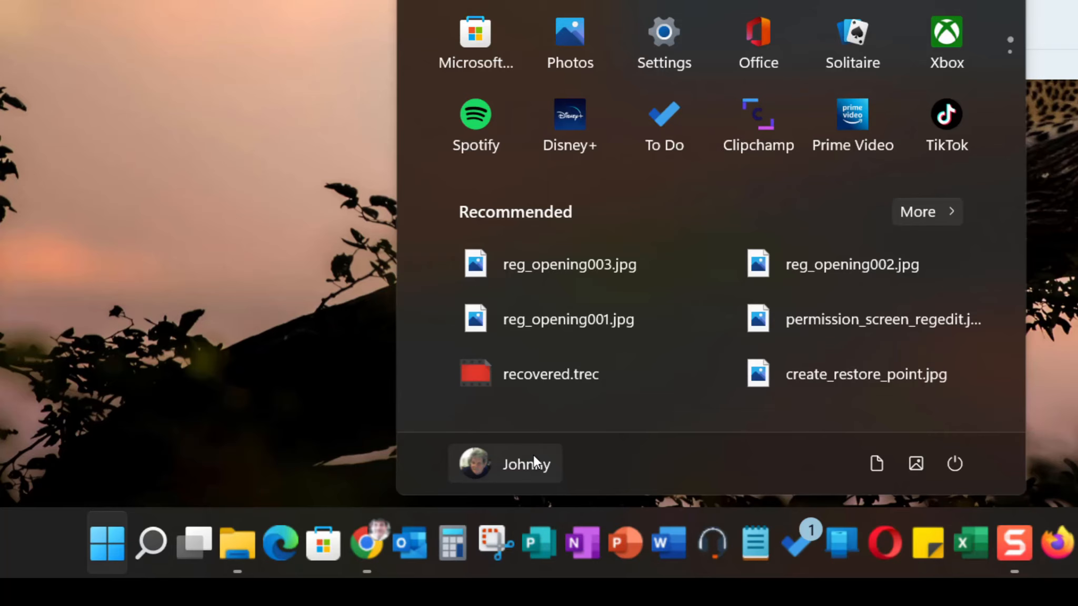
Sign out of the current Windows account to apply the taskbar size change
click(533, 455)
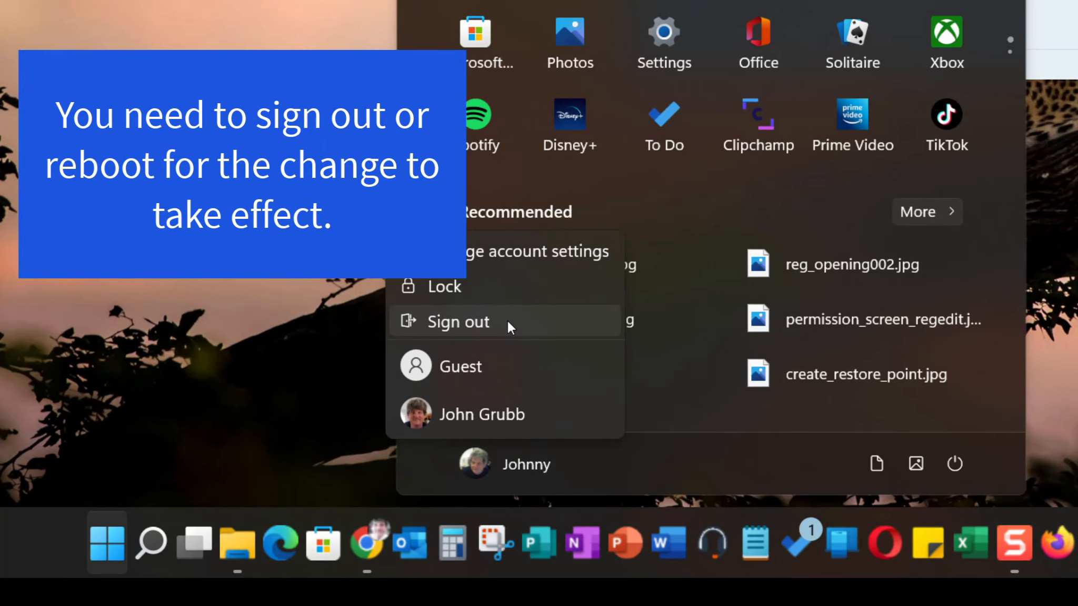
click(489, 311)
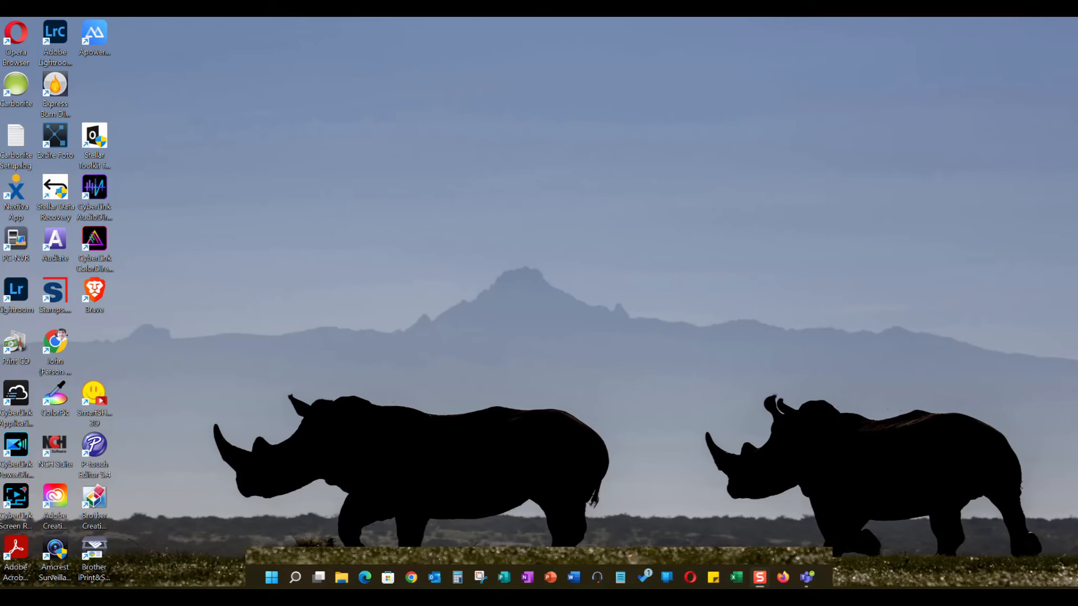